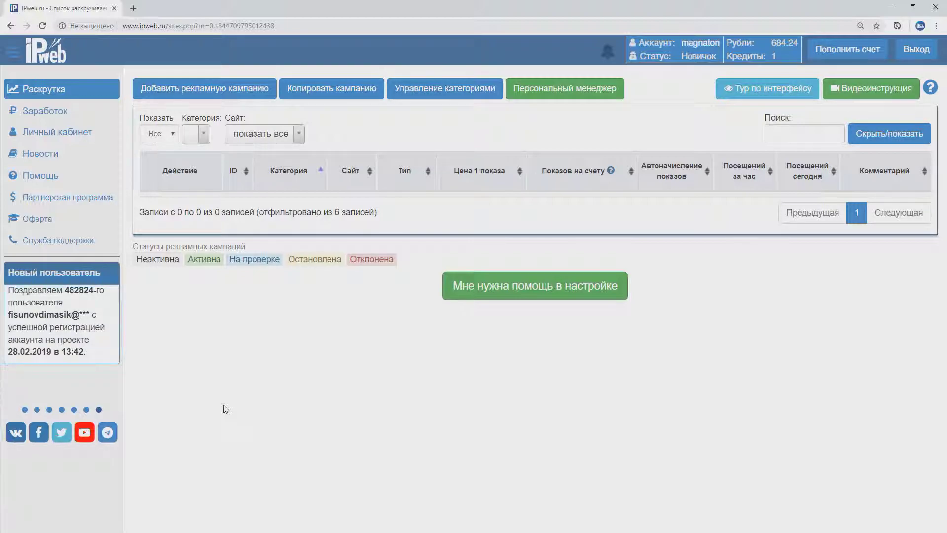
From the list of your sites, start a new advertising campaign of the type "Посетители из поисковиков"
left_click(77, 96)
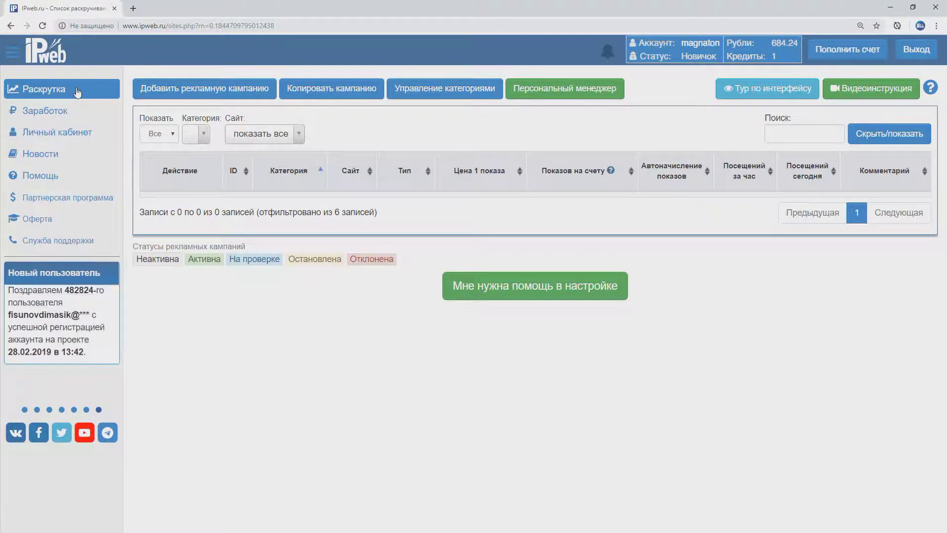
left_click(51, 136)
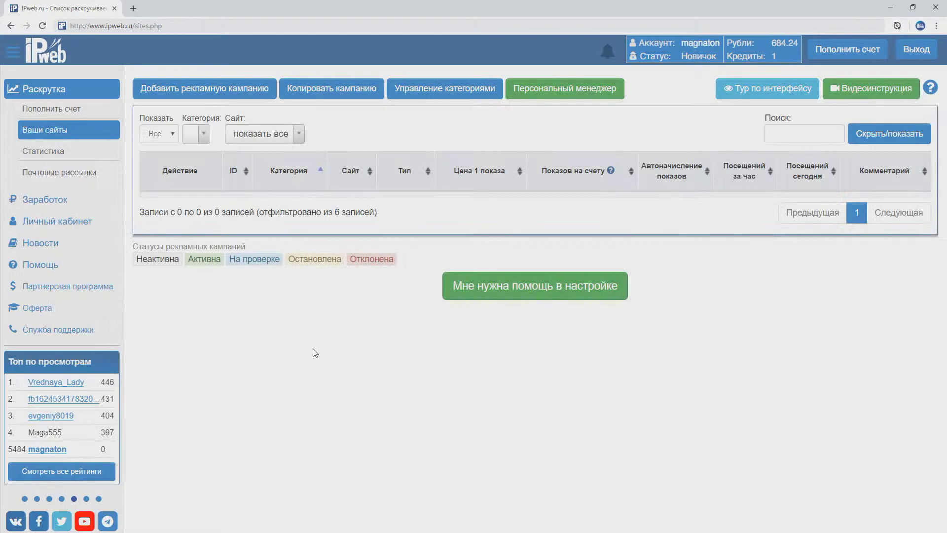
left_click(197, 89)
left_click(205, 135)
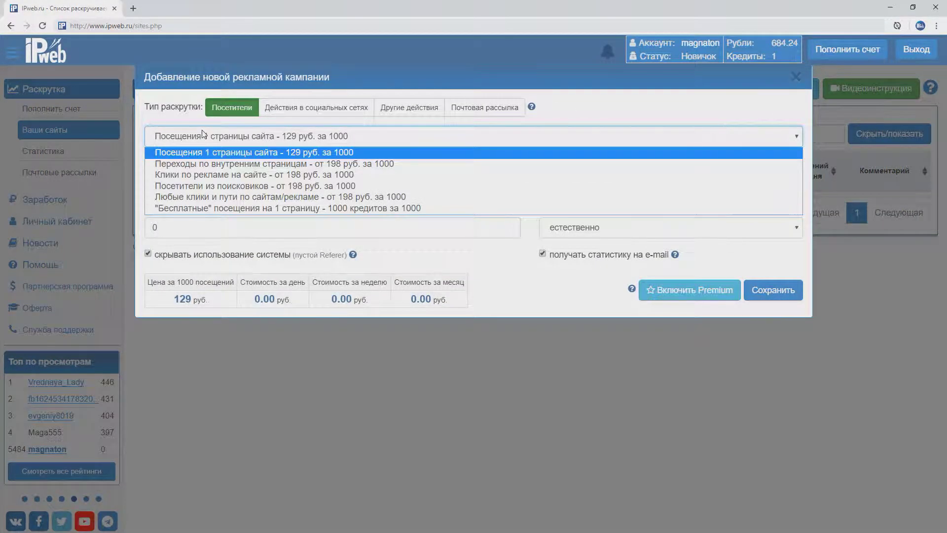
left_click(202, 186)
left_click(207, 183)
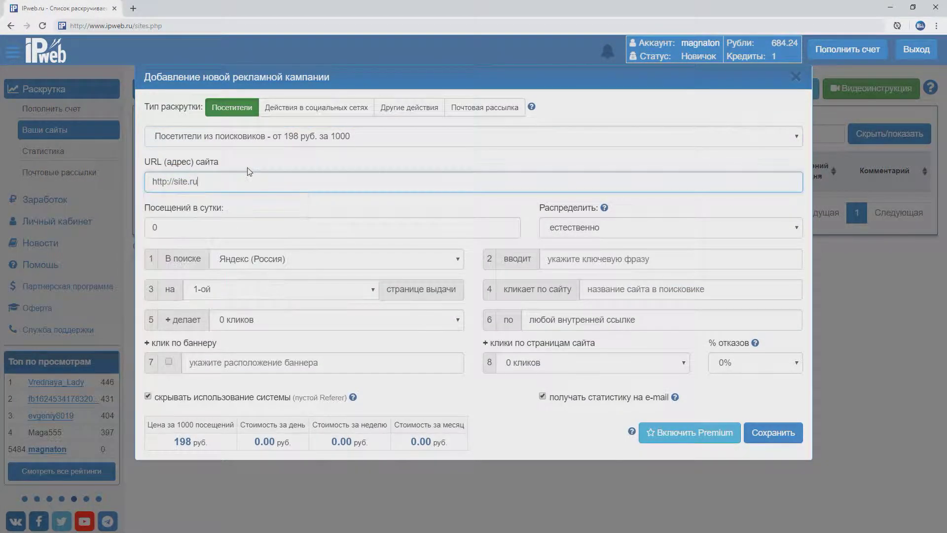
left_click(204, 223)
key("BackSpace")
type("120")
Choose Google (Россия) as the search engine and enter the key phrase "сорта белорусской картошки"
left_click(329, 263)
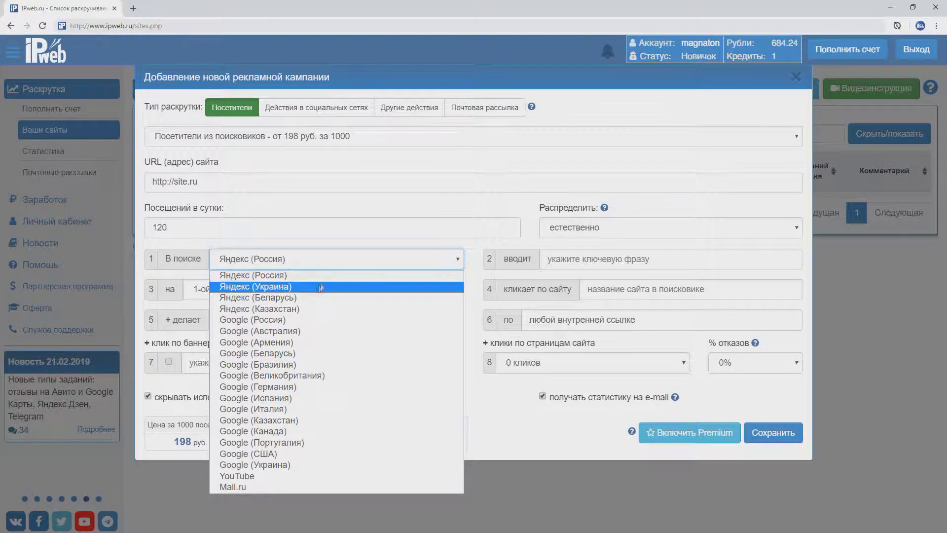
left_click(313, 324)
left_click(572, 261)
type("сор")
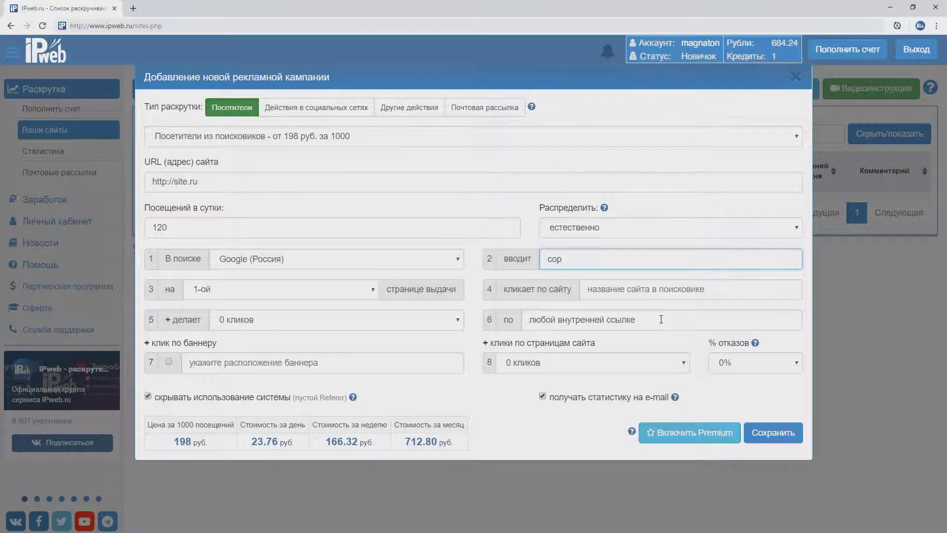
type("та бело")
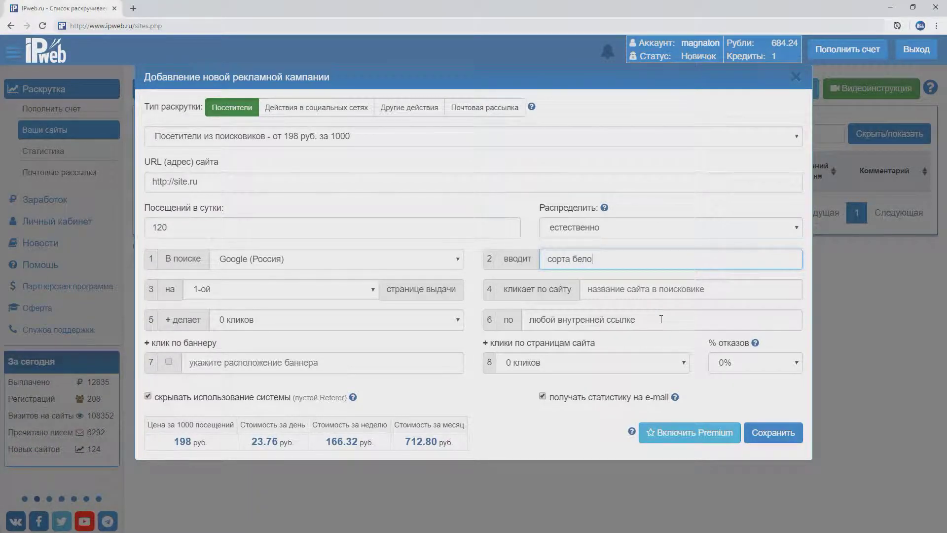
type("русской картошки")
Keep results page 1-ой, enter "Название сайта" as the site to visit, and set the internal link clicks to 2 клика
left_click(296, 291)
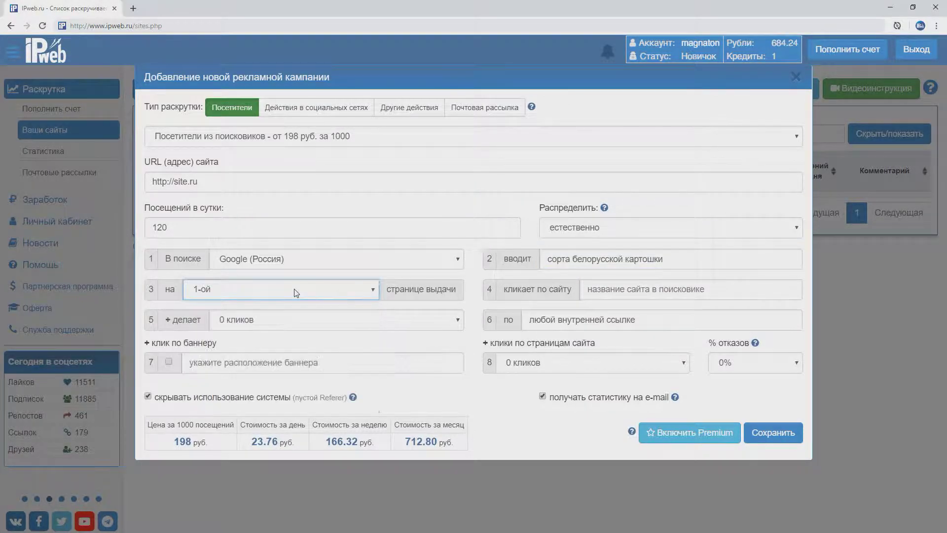
left_click(683, 292)
type("Н")
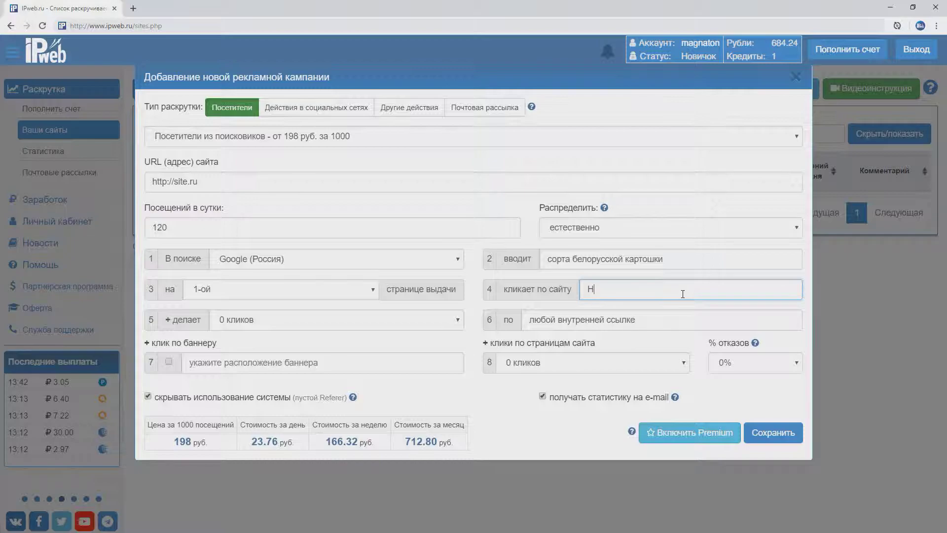
type("азвание сайта")
left_click(442, 321)
left_click(409, 359)
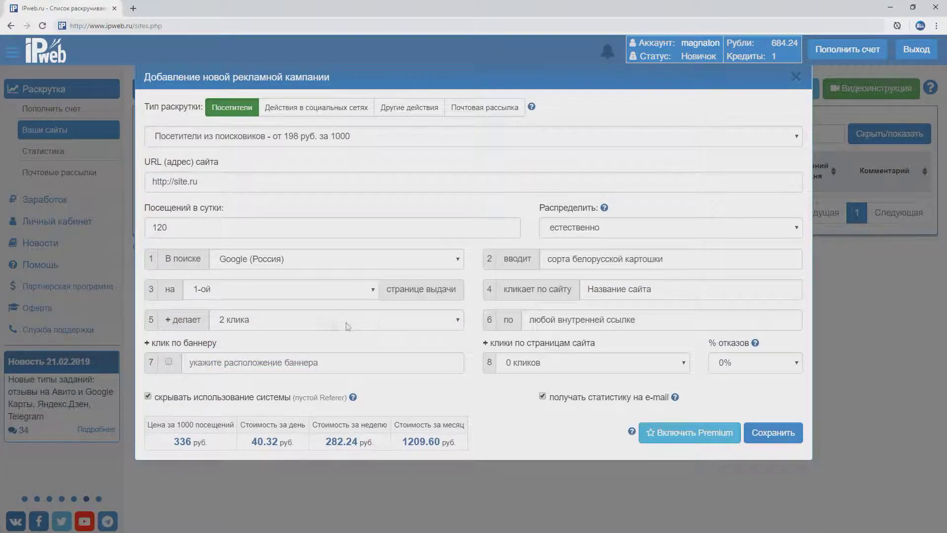
Enable the banner click and set the clicks through the opened site's pages to 2 клика
left_click(168, 362)
left_click(536, 361)
left_click(523, 401)
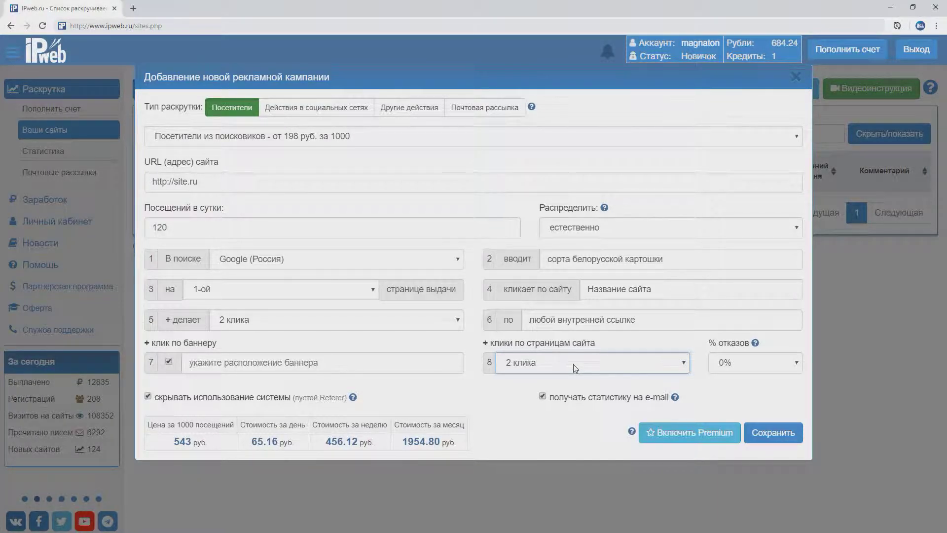
Describe the banner's placement as "по рекламе Adsence под статьей"
left_click(457, 363)
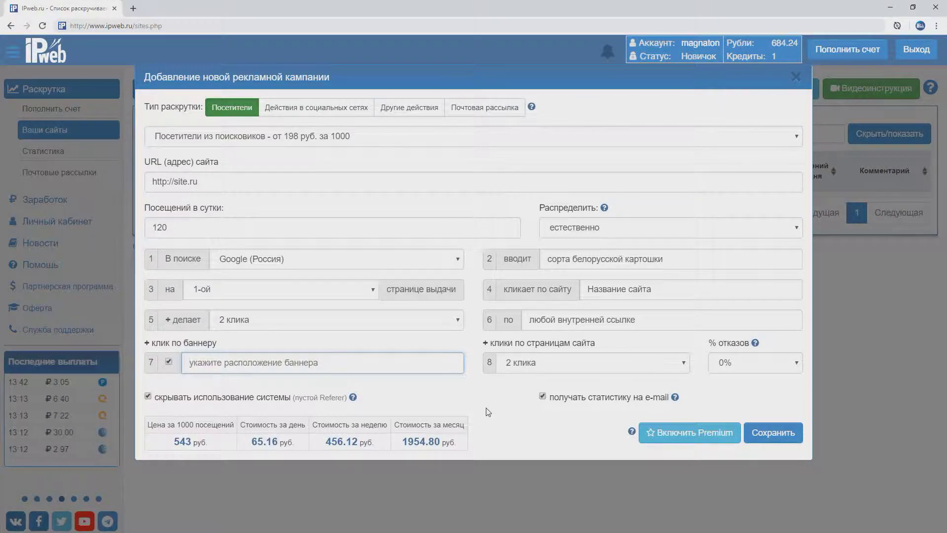
type("по ")
type("рекламе ")
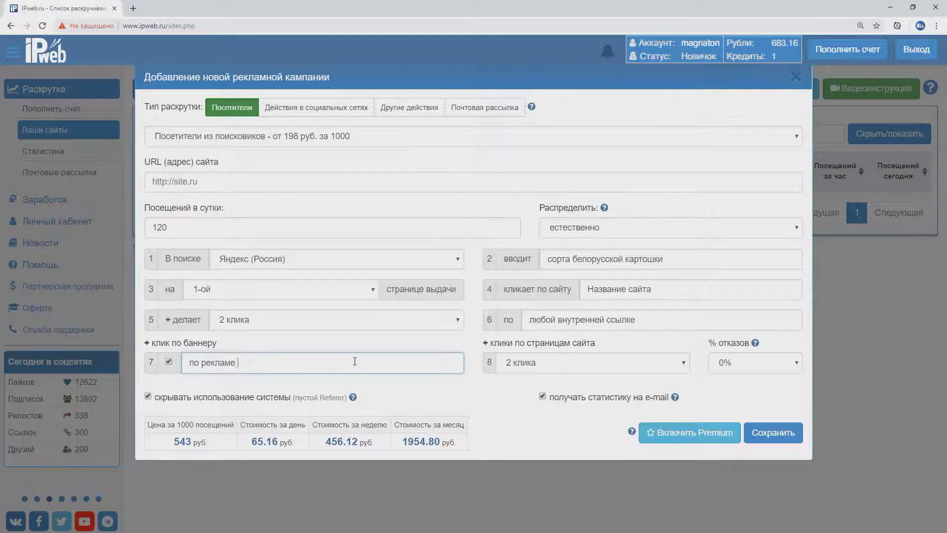
type("Adsen")
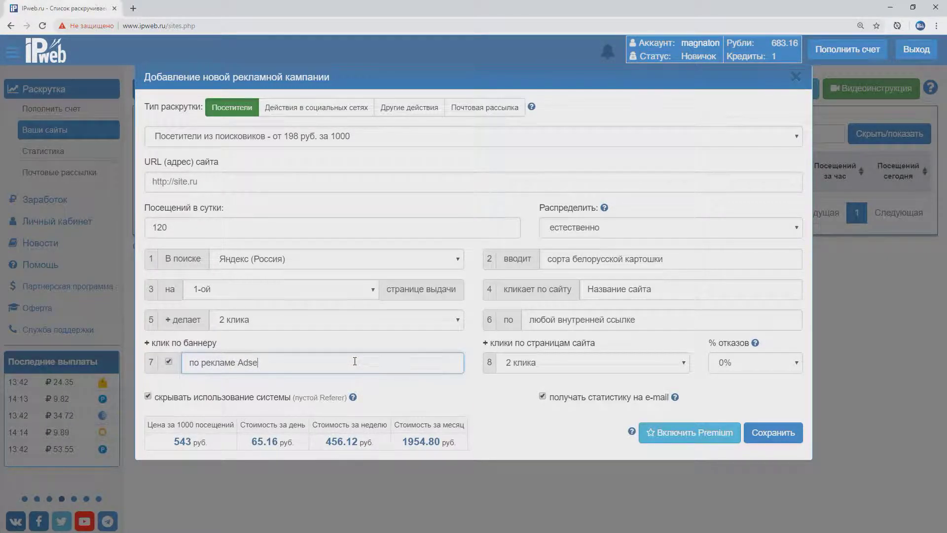
type("se")
type(" под статьей")
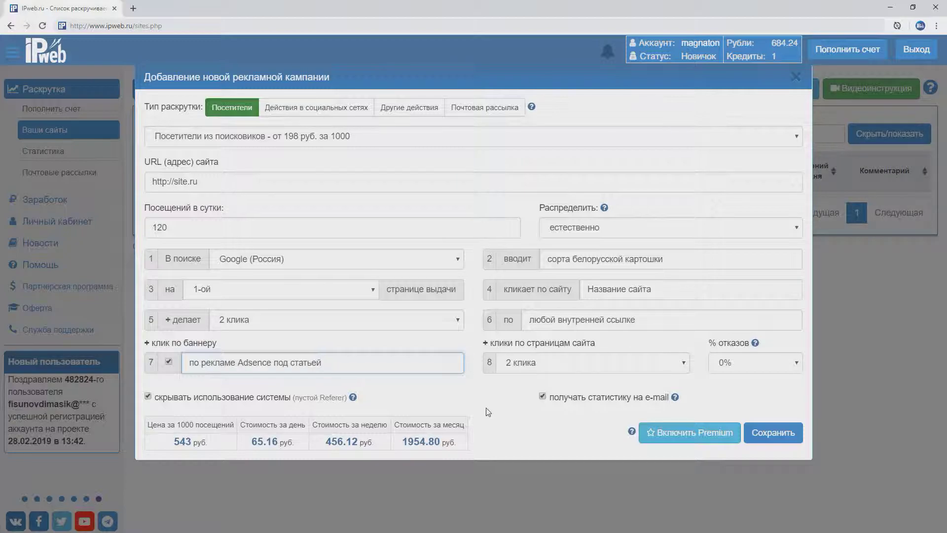
Keep the visit distribution at "естественно" and set the bounce rate to 20%
left_click(628, 226)
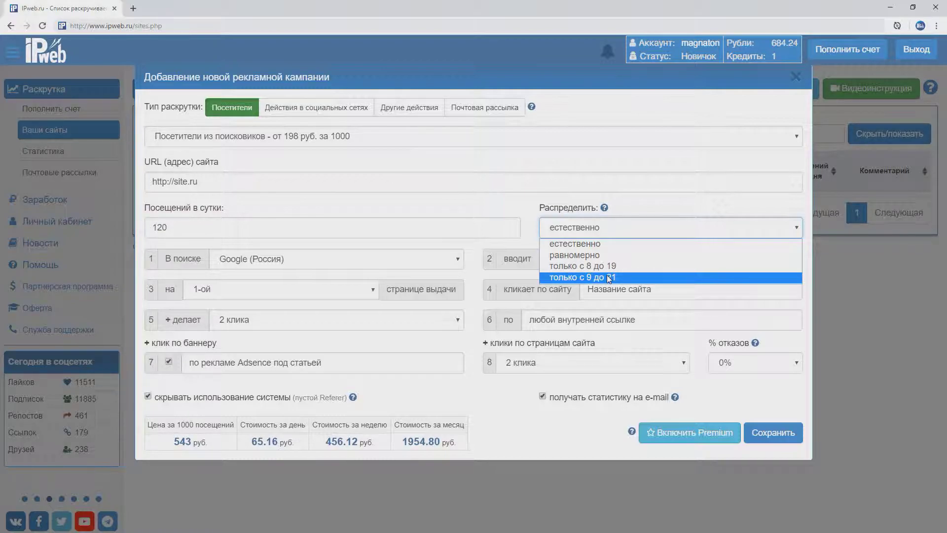
left_click(574, 244)
left_click(732, 363)
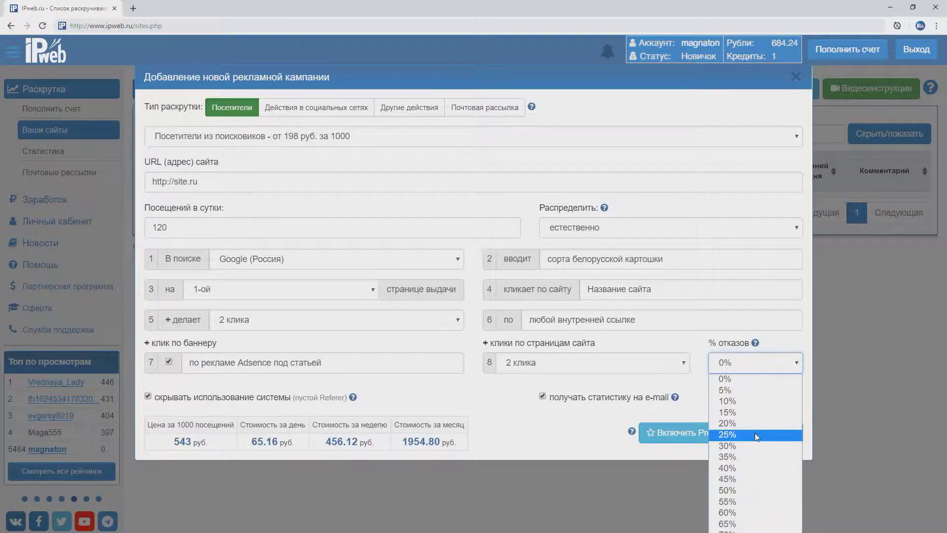
left_click(740, 423)
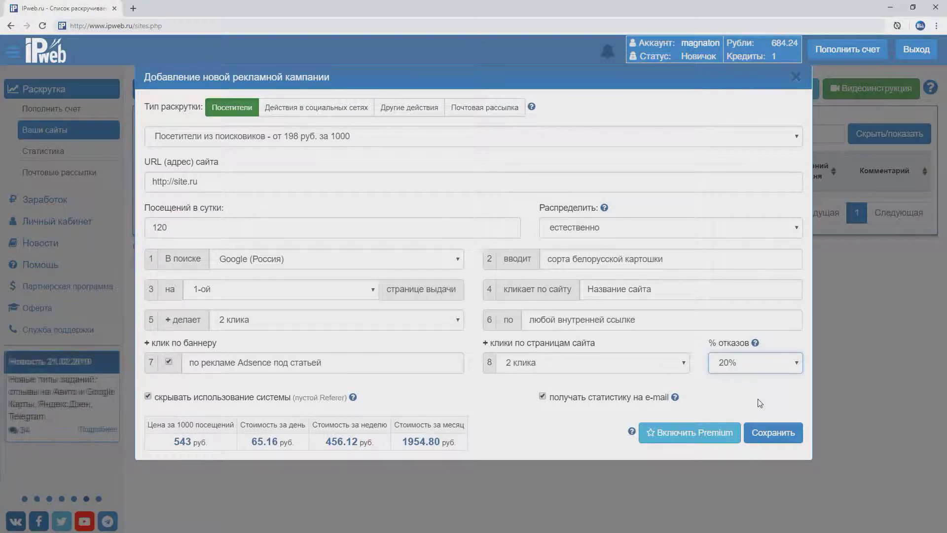
Save the new campaign with the option to hide use of the system (empty Referer) left enabled
left_click(148, 397)
left_click(148, 397)
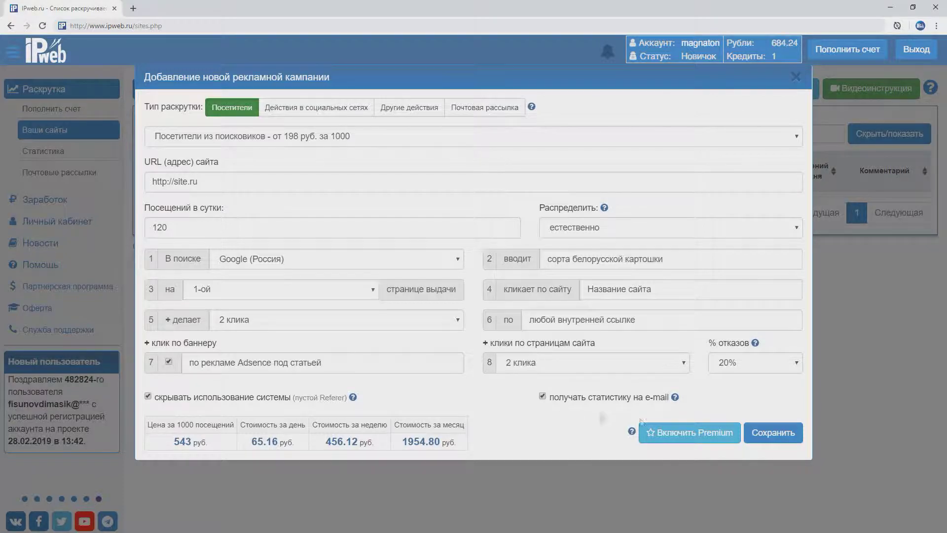
left_click(773, 433)
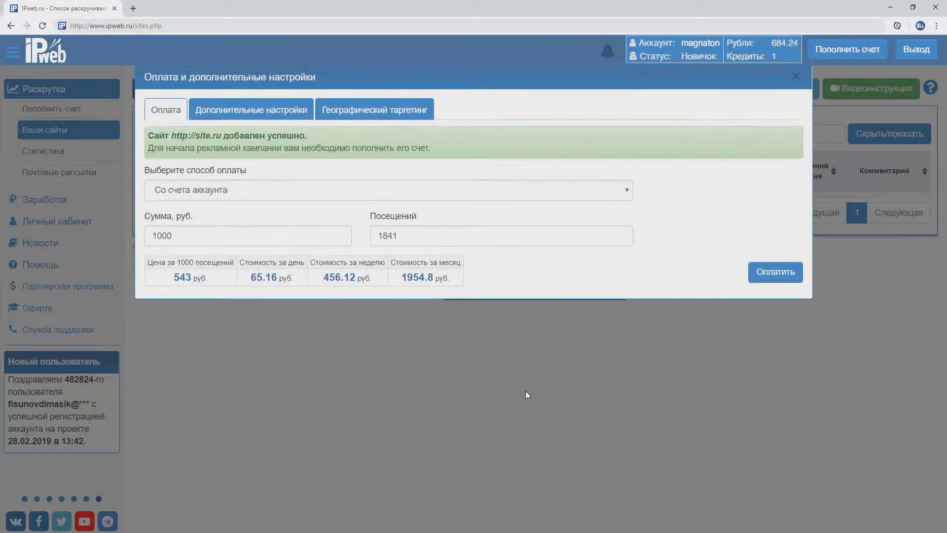
Review the visitor age limits and the geographic targeting, then save the campaign's settings
left_click(284, 112)
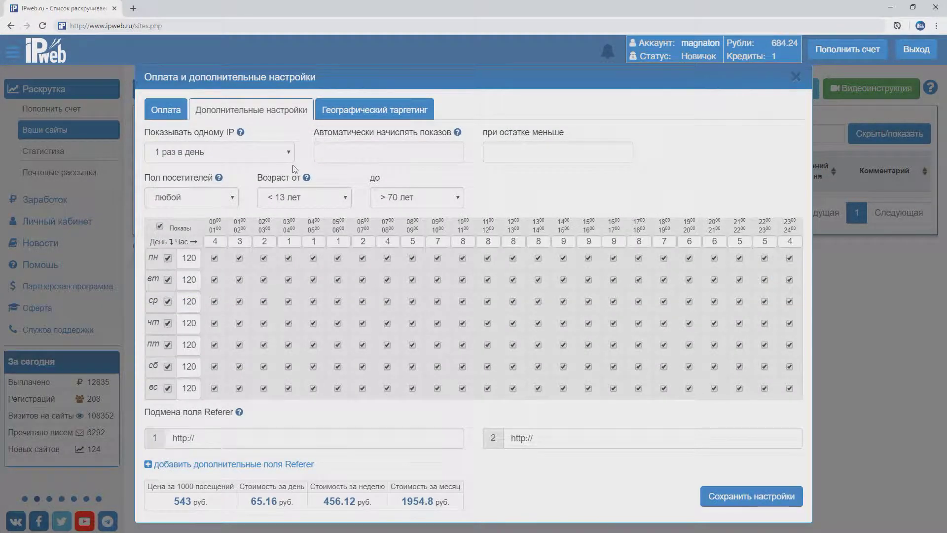
left_click(287, 197)
left_click(287, 197)
left_click(409, 198)
left_click(409, 198)
left_click(378, 113)
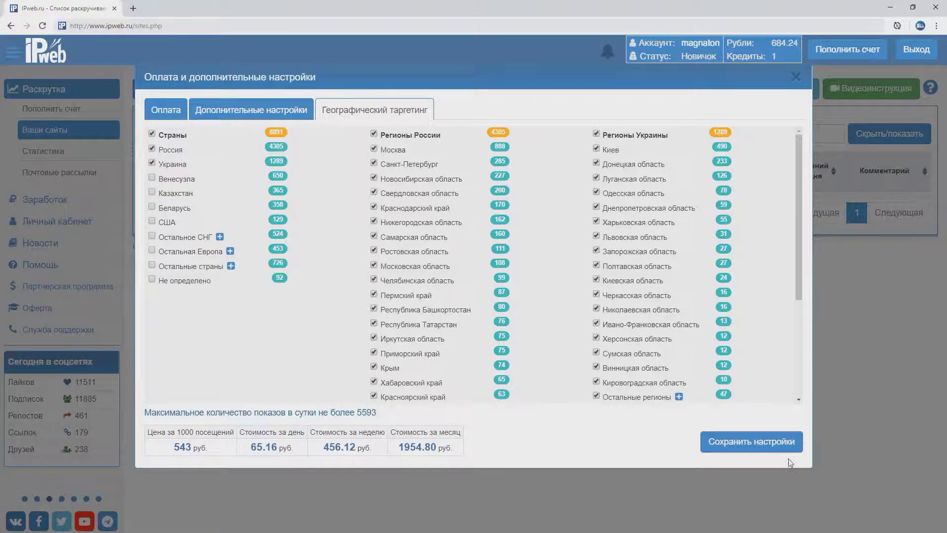
left_click(777, 446)
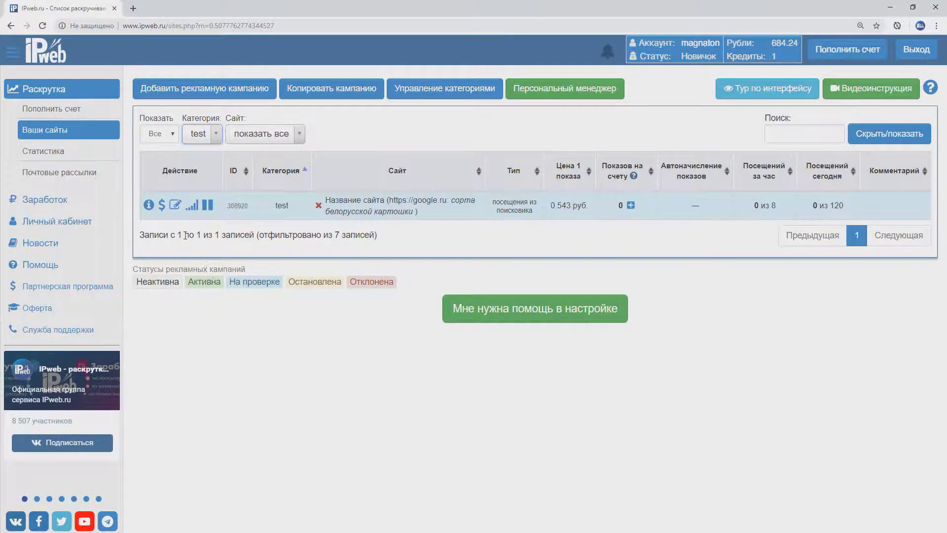
Fund the test campaign with 100 rubles from the account balance
left_click(161, 205)
double_click(257, 190)
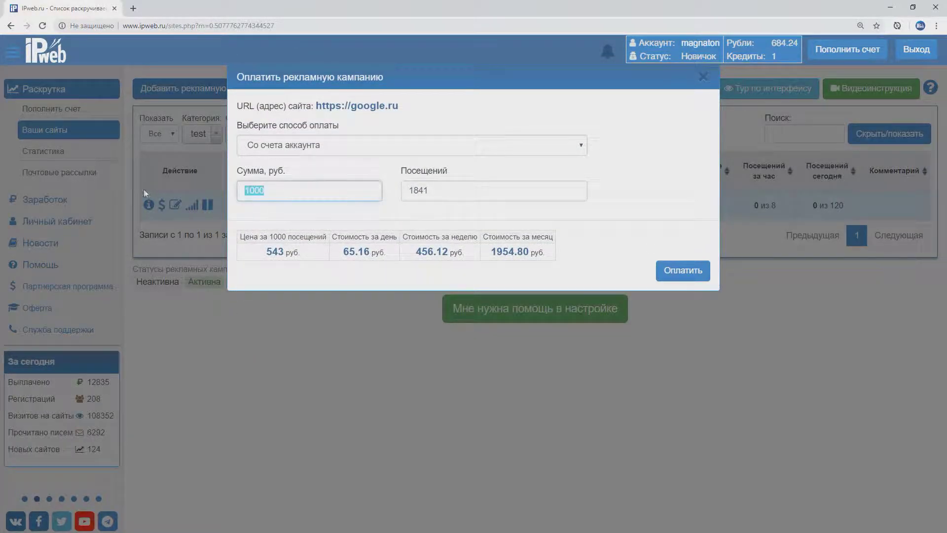
type("100")
left_click(683, 271)
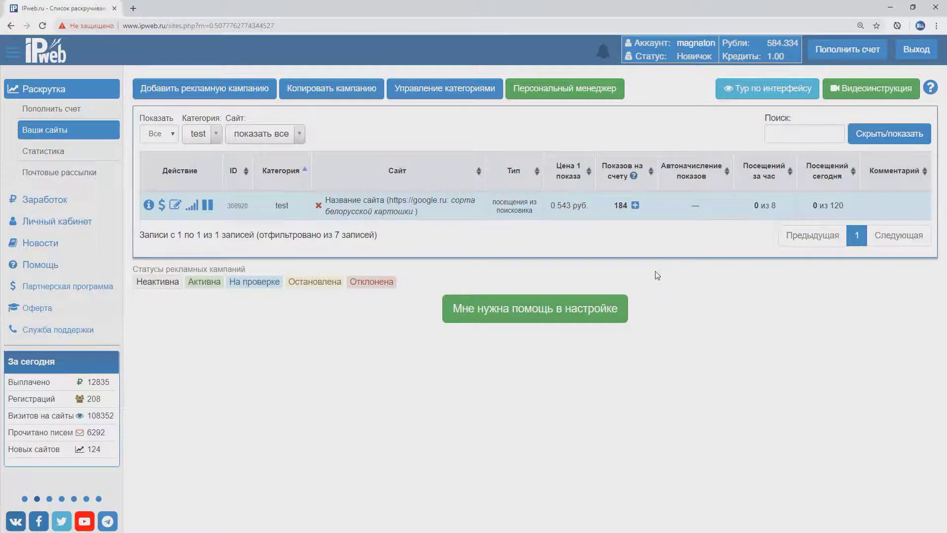
Reload the campaign list and enable Premium in the campaign's main settings
left_click(43, 27)
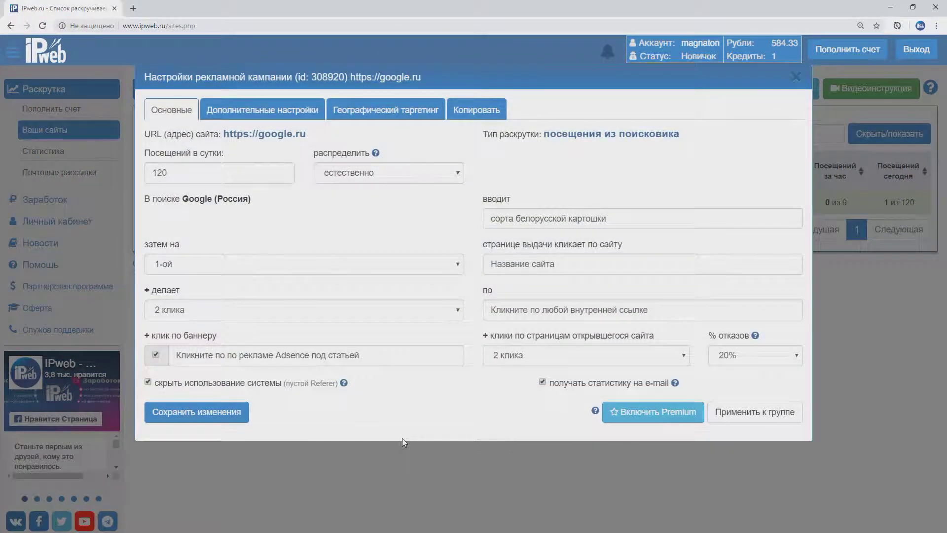
left_click(656, 412)
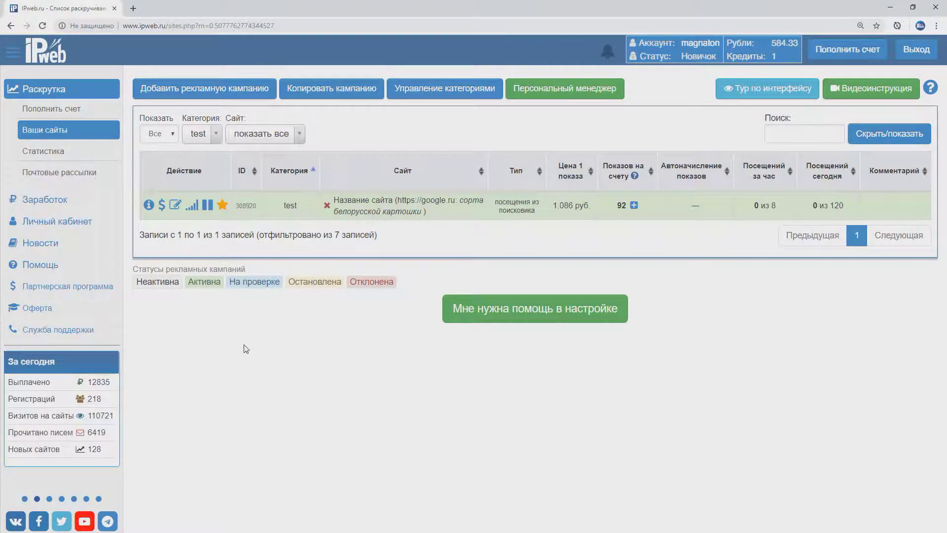
Examine the campaign's statistics charts and the export options of today's chart, then collapse the statistics
left_click(191, 205)
scroll(277, 286, "down", 7)
scroll(280, 288, "up", 4)
scroll(281, 288, "up", 2)
left_click(915, 230)
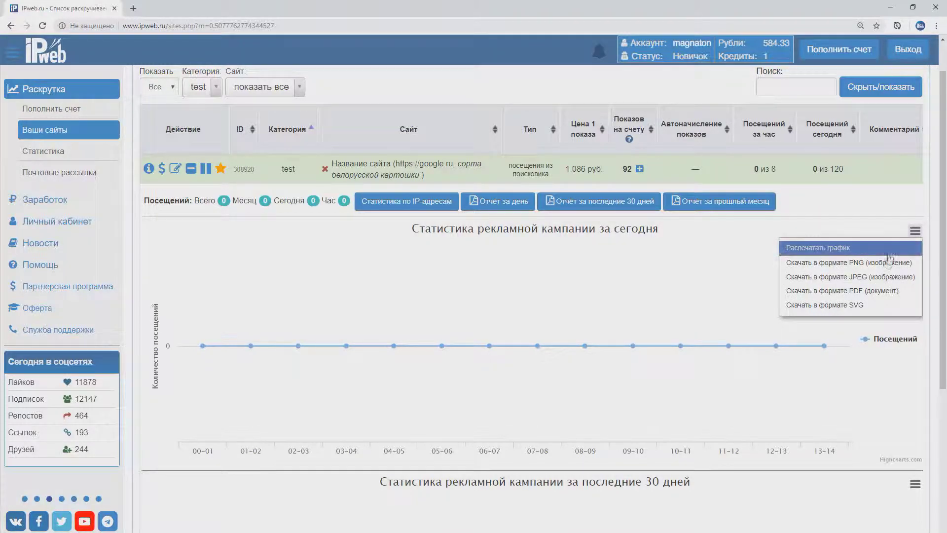
left_click(915, 231)
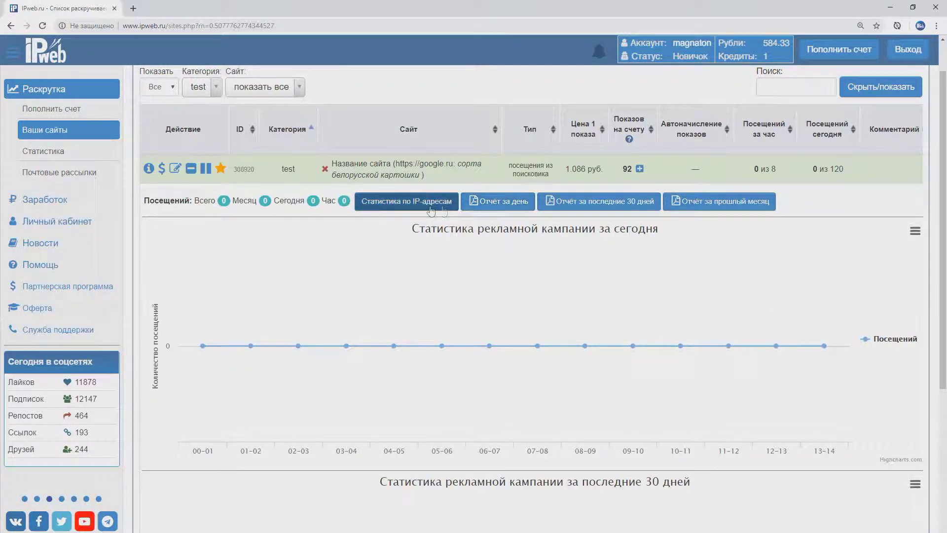
left_click(191, 169)
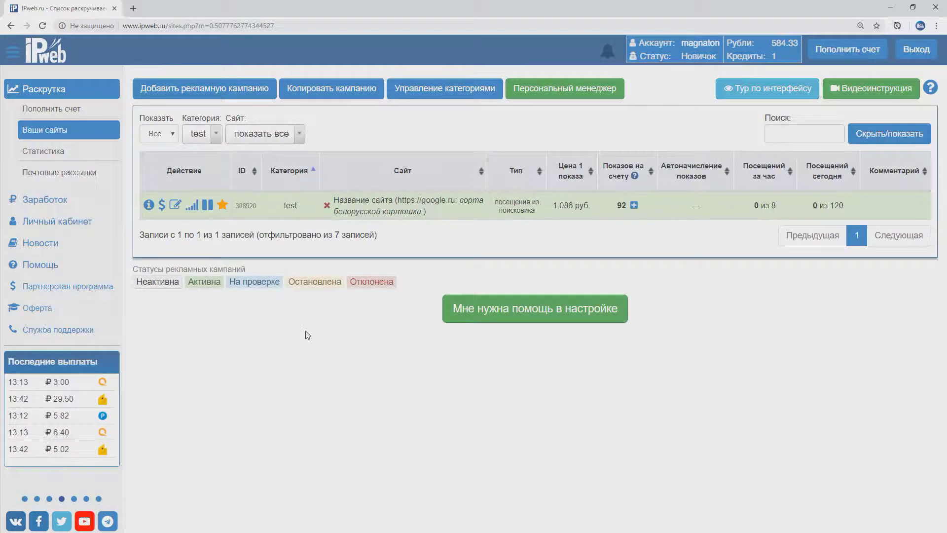